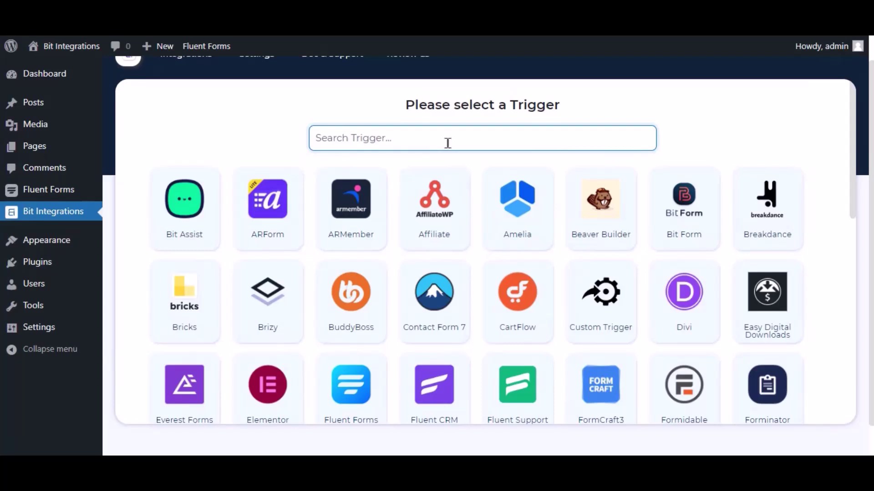
Set Fluent Forms' Contact Form Demo form as the integration trigger
text(fluent forms)
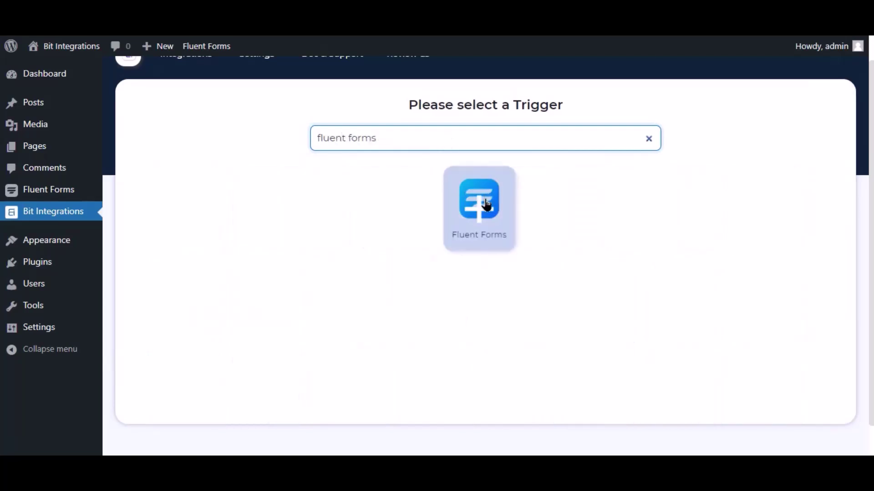
click(484, 208)
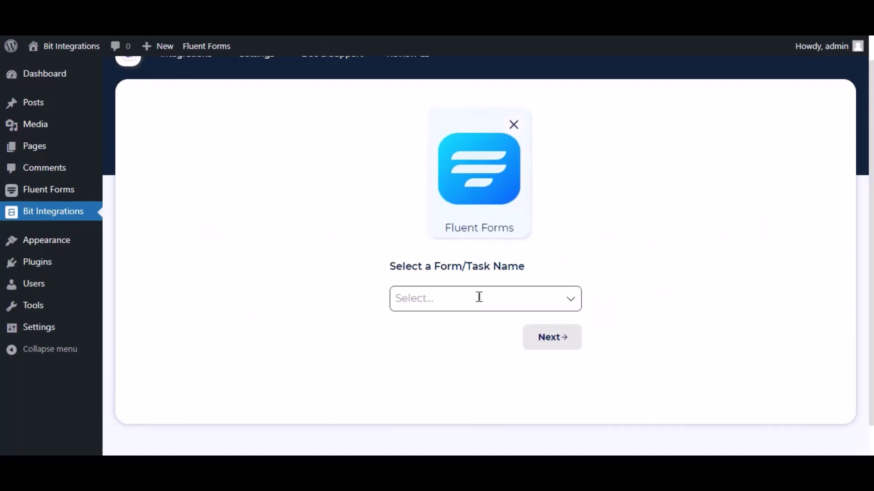
click(480, 297)
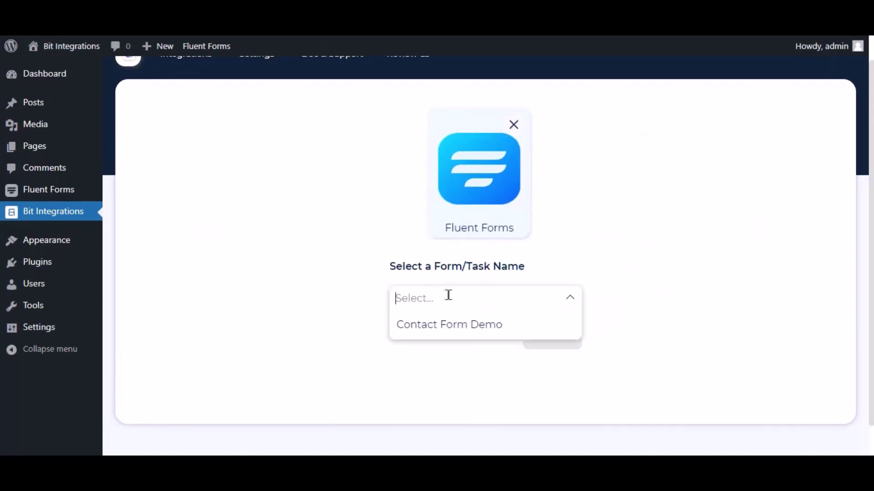
click(445, 323)
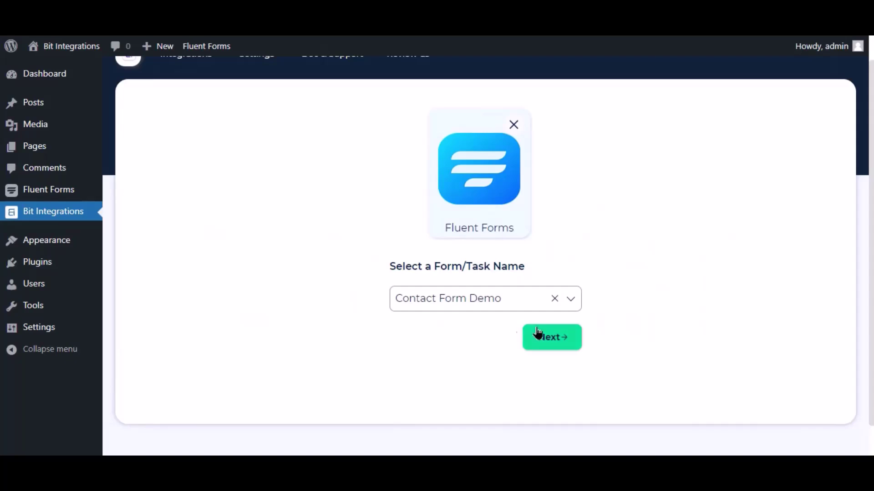
click(562, 336)
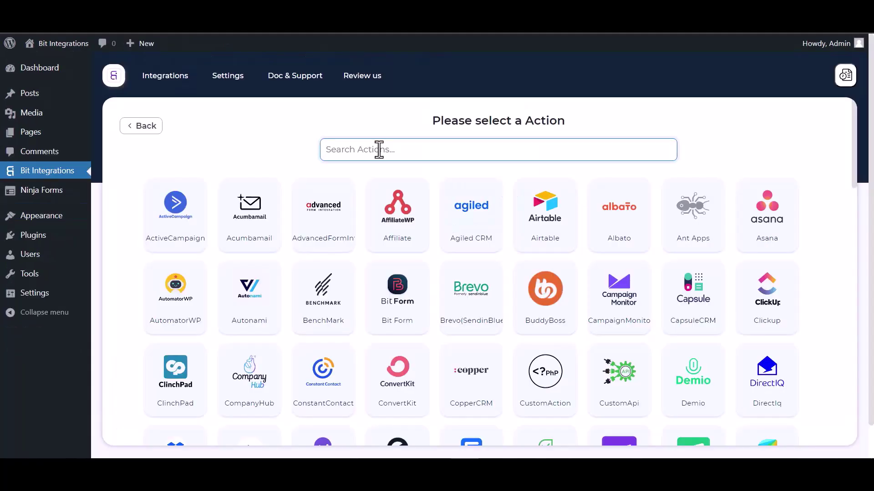
Pick SureTriggers as the integration's action app
text(sure)
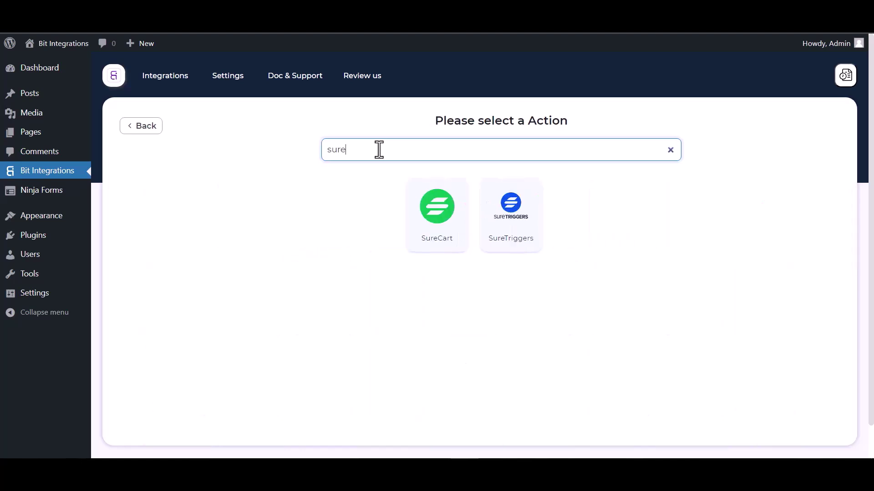
click(523, 216)
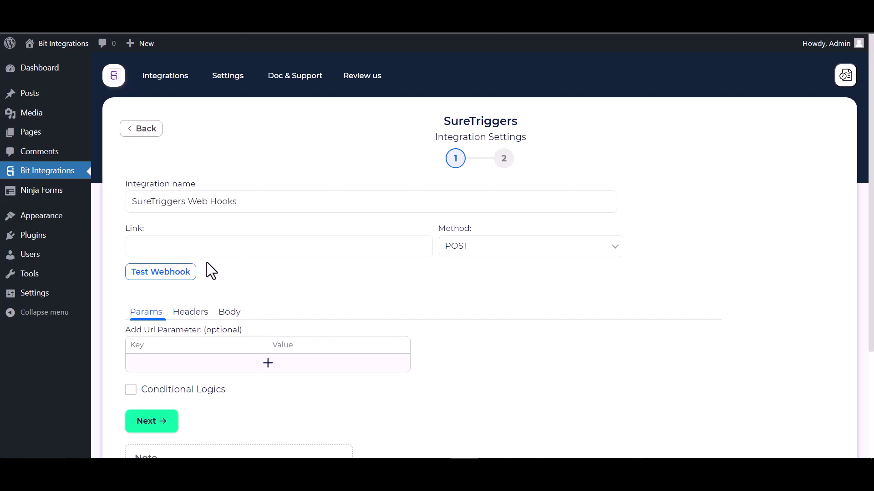
scroll(313, 285, down, 1)
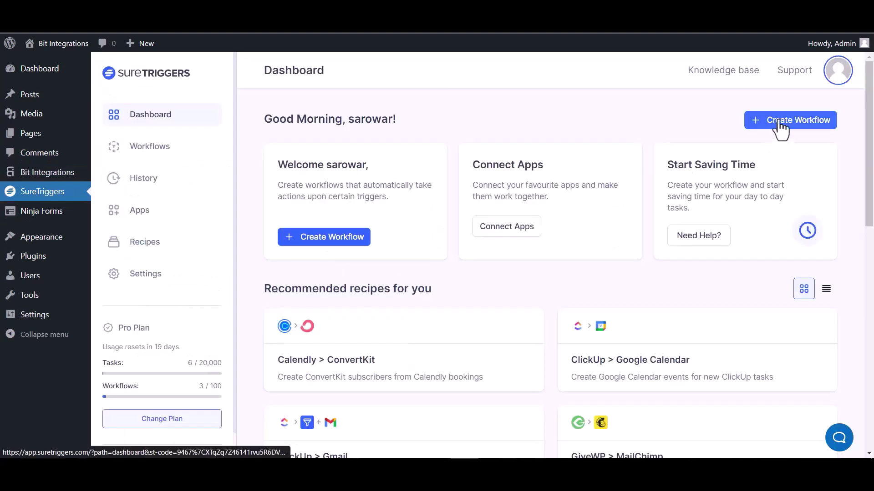
Create a new SureTriggers workflow named 'Bit Integrations'
click(780, 129)
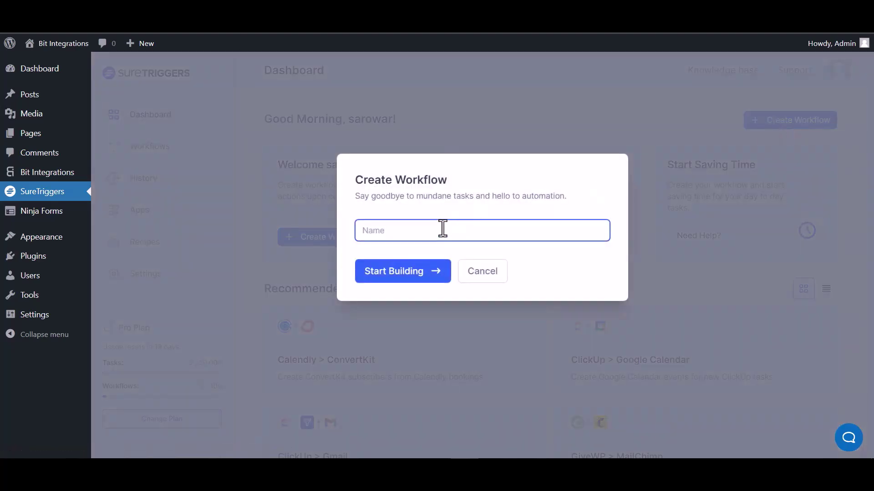
text(Bit Integrations)
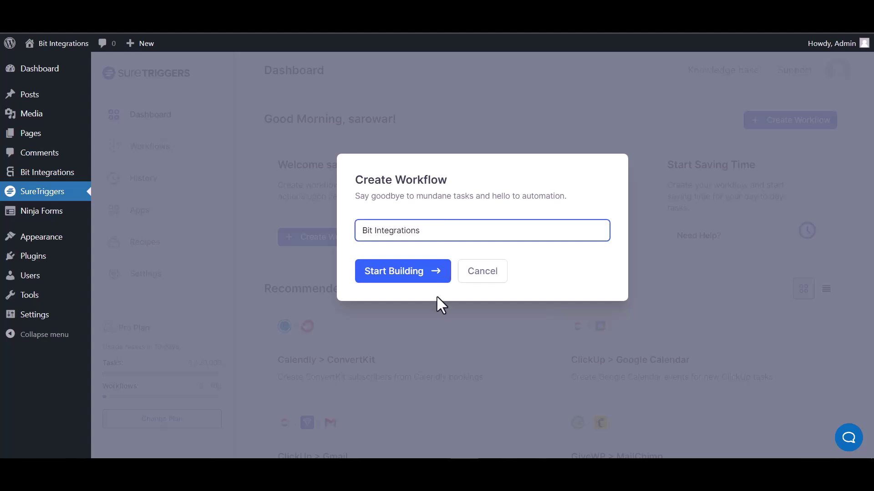
click(409, 276)
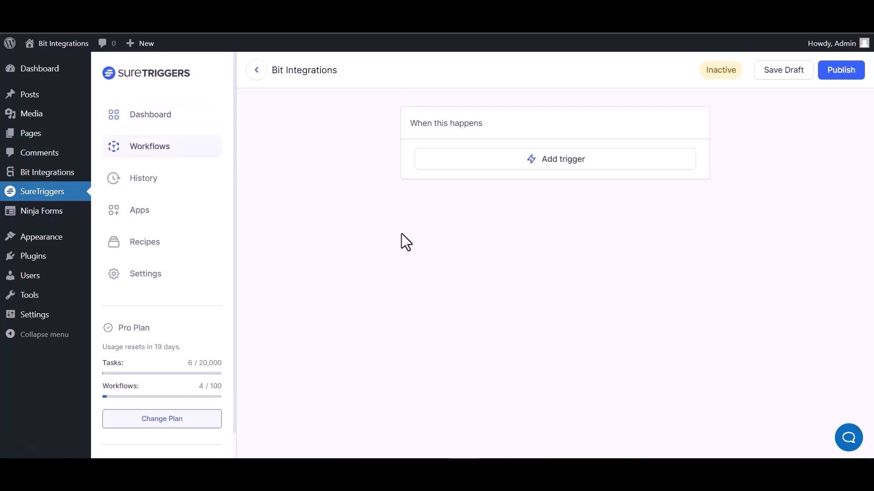
Add a Webhooks trigger to the workflow and copy its webhook URL
click(574, 164)
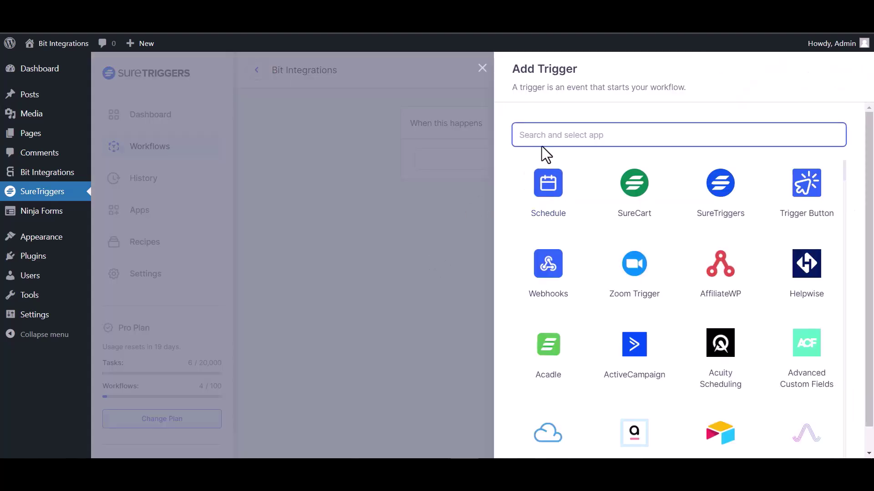
text(web)
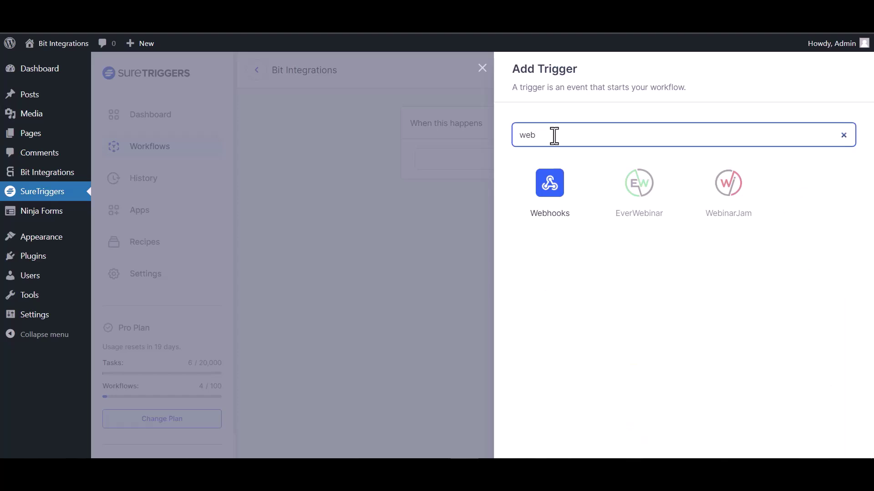
click(561, 206)
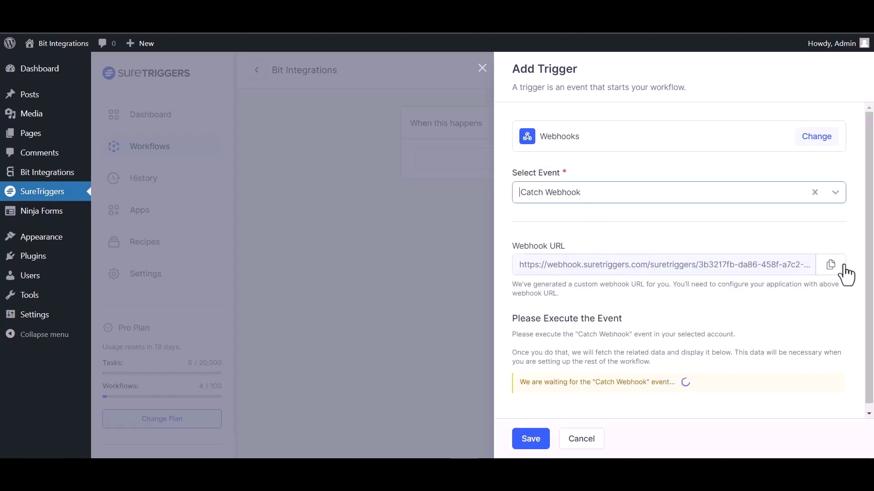
click(834, 268)
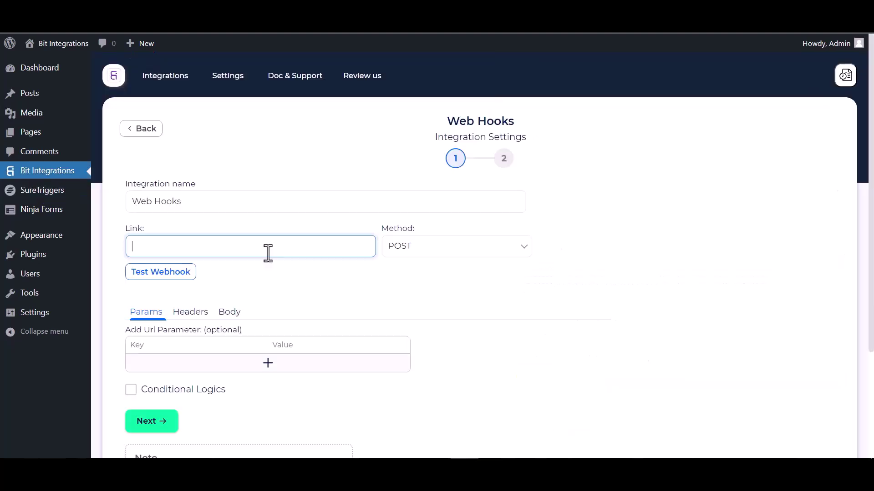
Use the SureTriggers URL as the link, send all data as application/json, and test the webhook
key(ctrl+v)
click(232, 314)
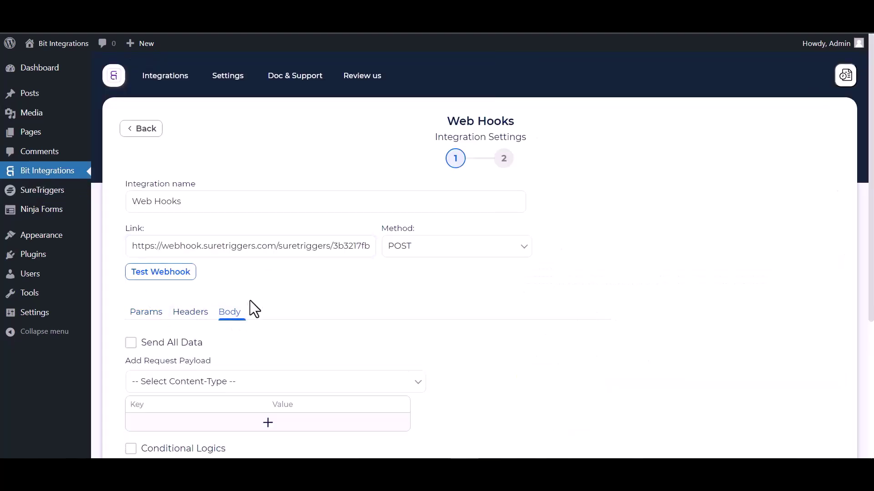
scroll(250, 303, down, 3)
click(147, 234)
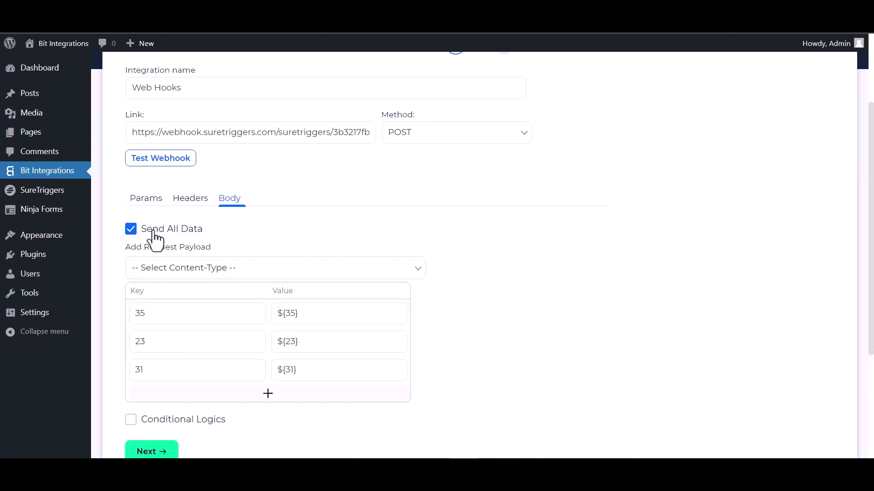
click(215, 269)
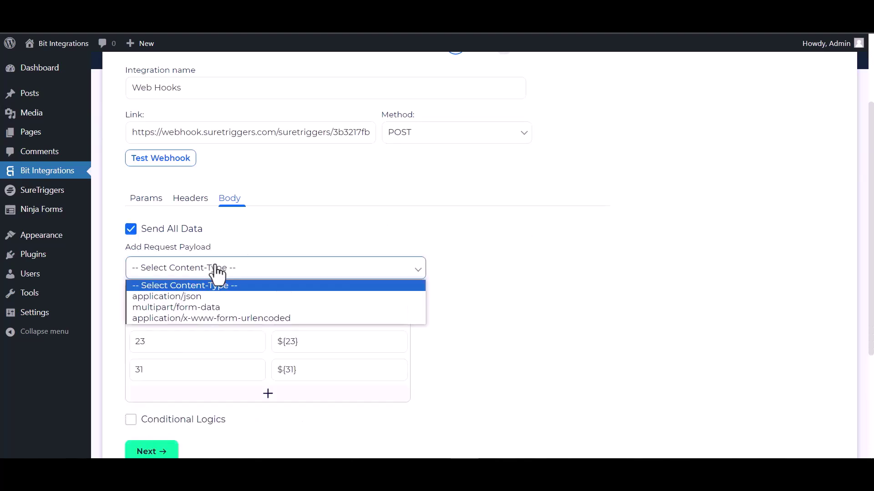
click(207, 299)
click(174, 175)
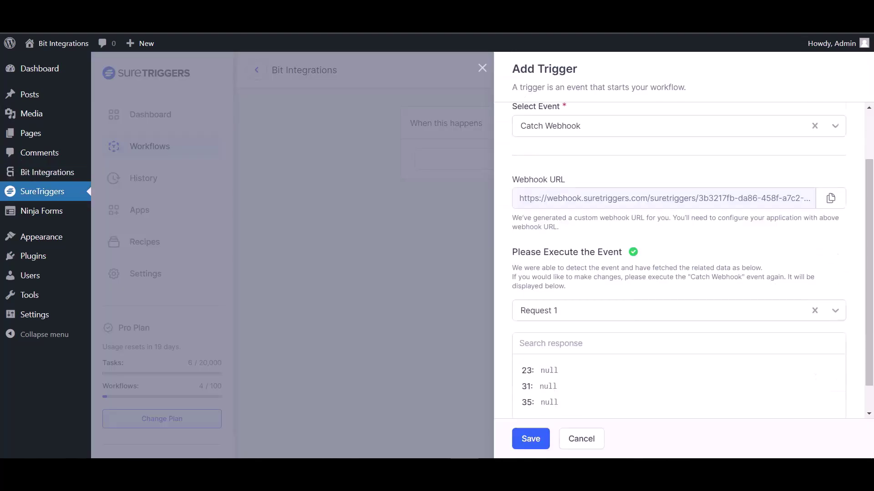
scroll(605, 291, down, 1)
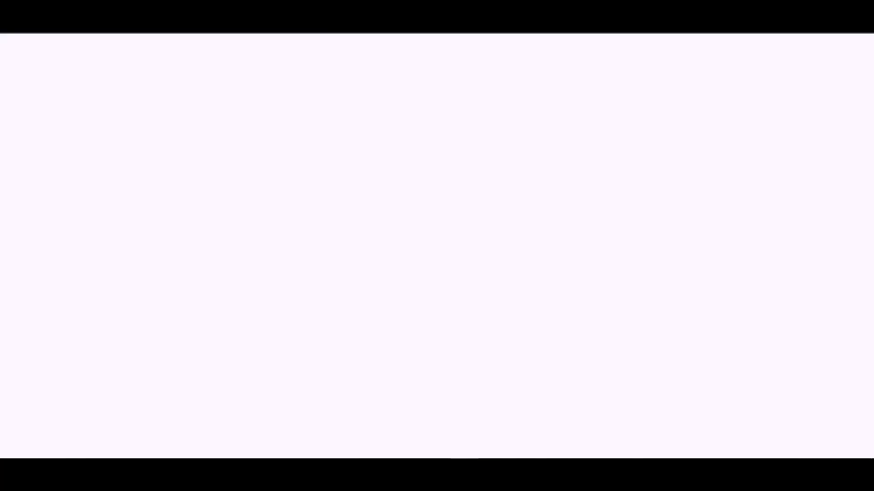
Leave Conditional Logics off and finish and save the webhook integration
click(131, 249)
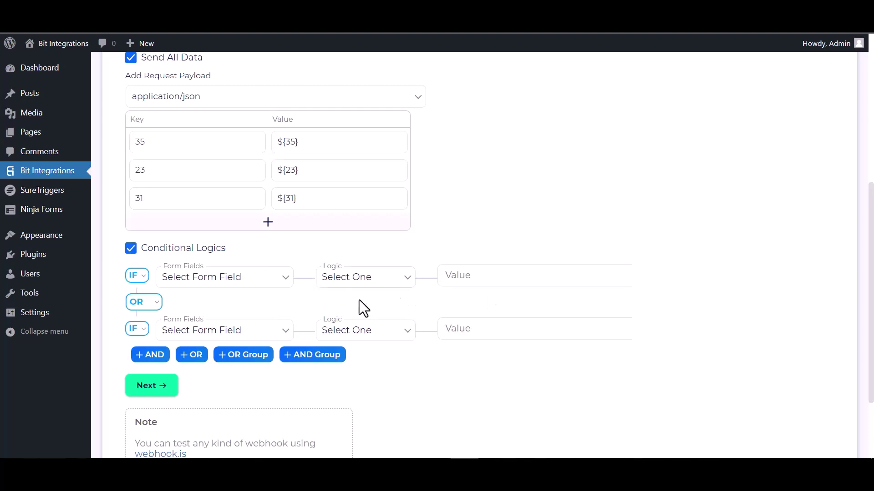
click(131, 249)
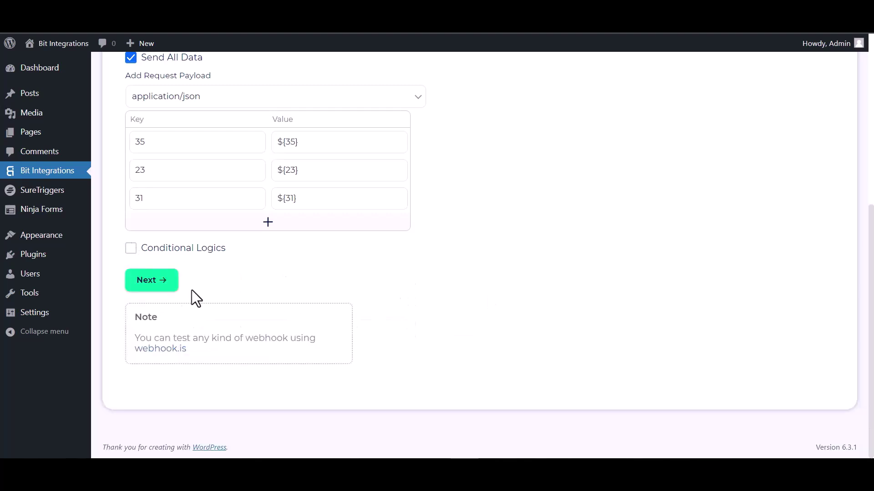
click(159, 287)
click(460, 210)
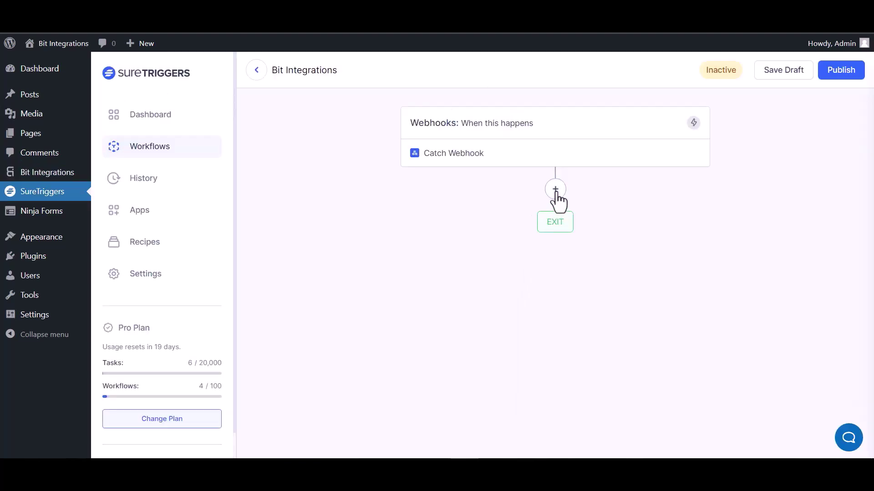
Add an AirTable Create Record action after the Catch Webhook trigger
click(555, 190)
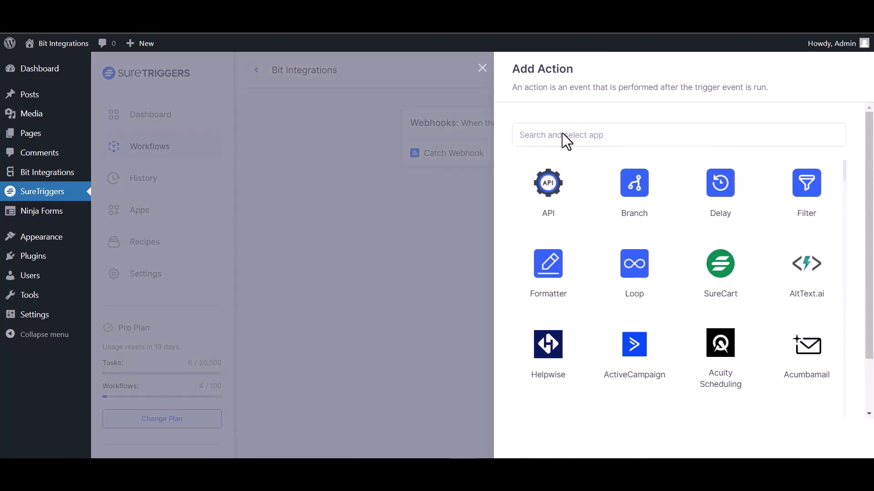
click(574, 141)
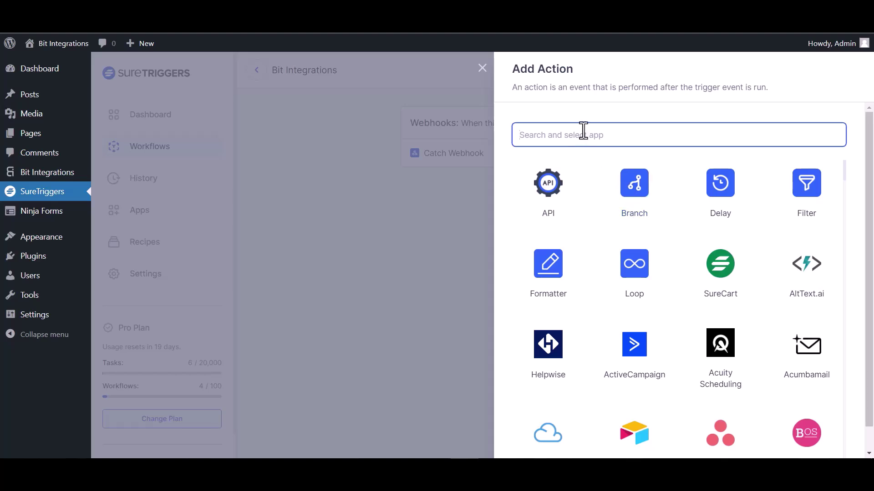
text(air)
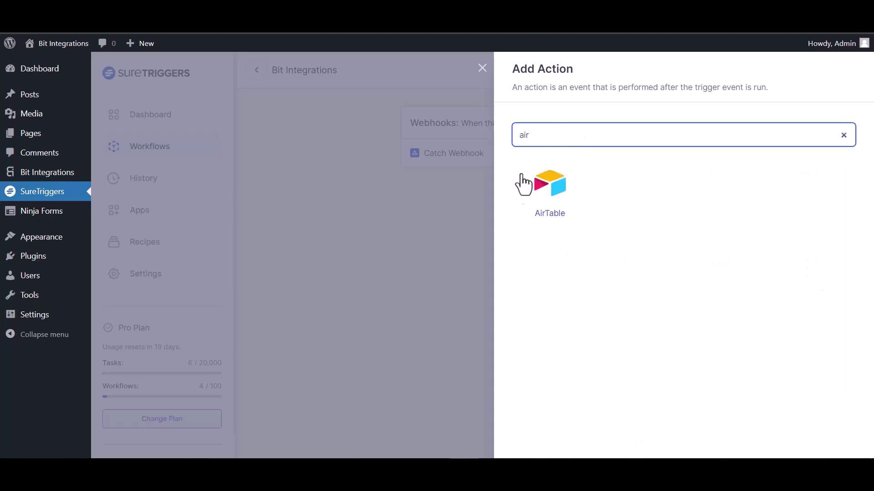
click(551, 198)
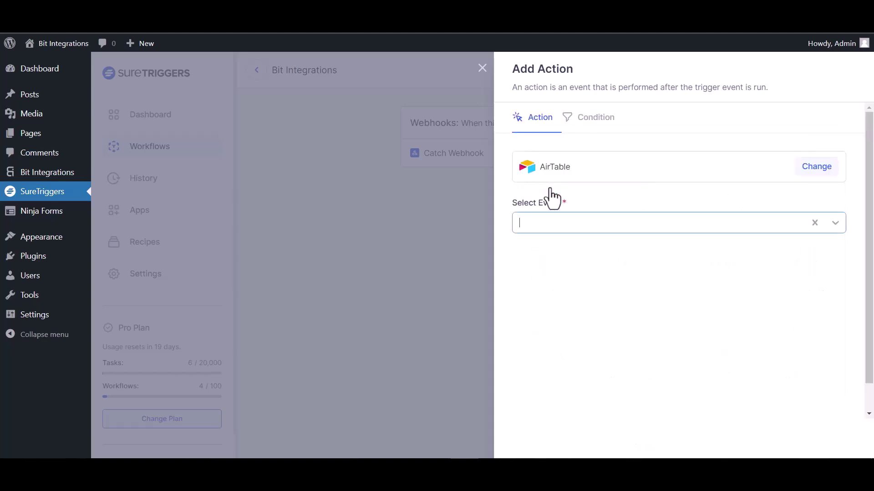
click(627, 223)
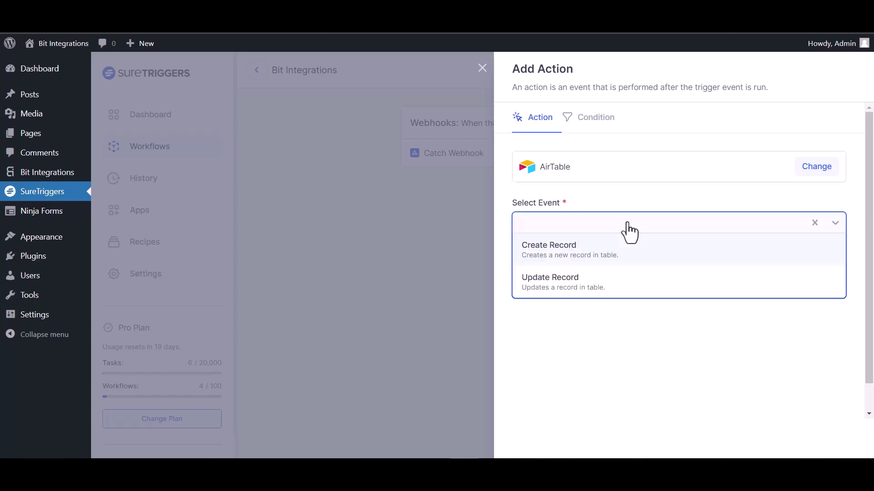
click(586, 255)
Use the first AirTable connection, the bit integration base and Table 1
click(612, 278)
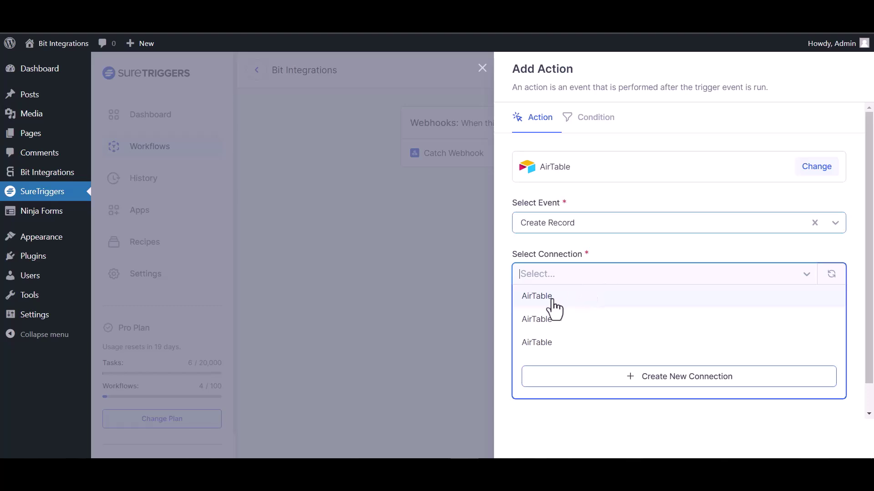
click(553, 300)
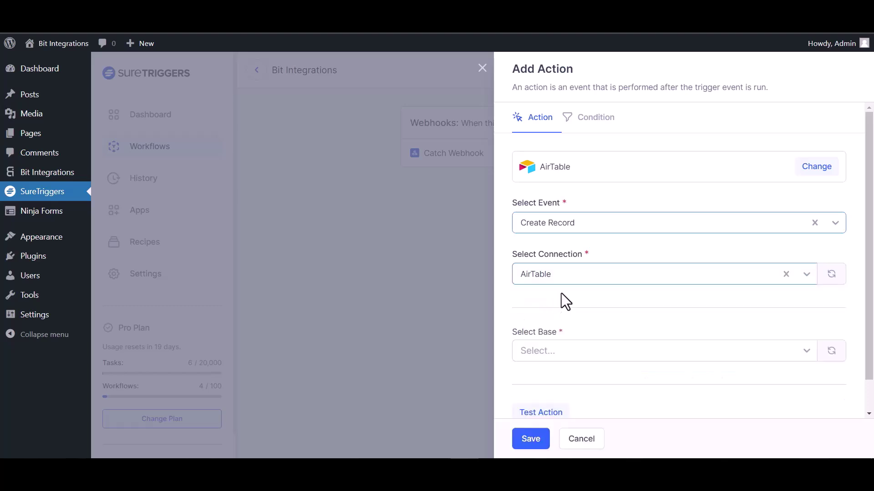
scroll(561, 293, down, 1)
click(570, 316)
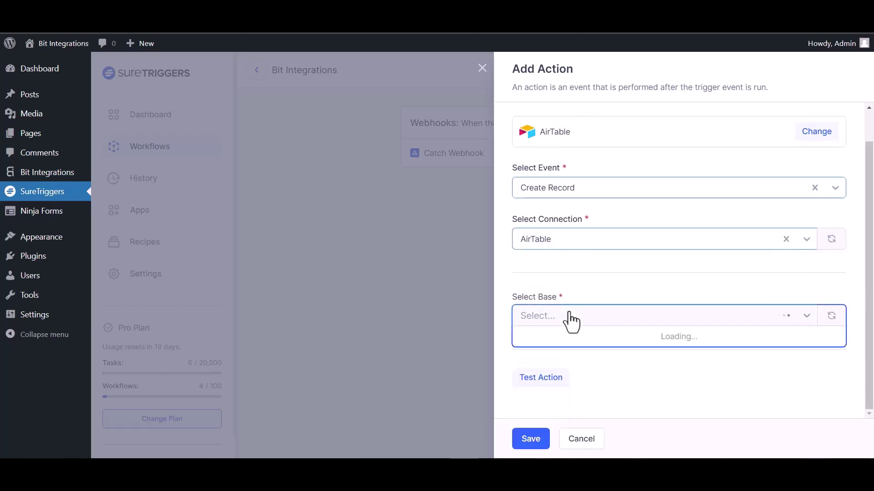
click(571, 336)
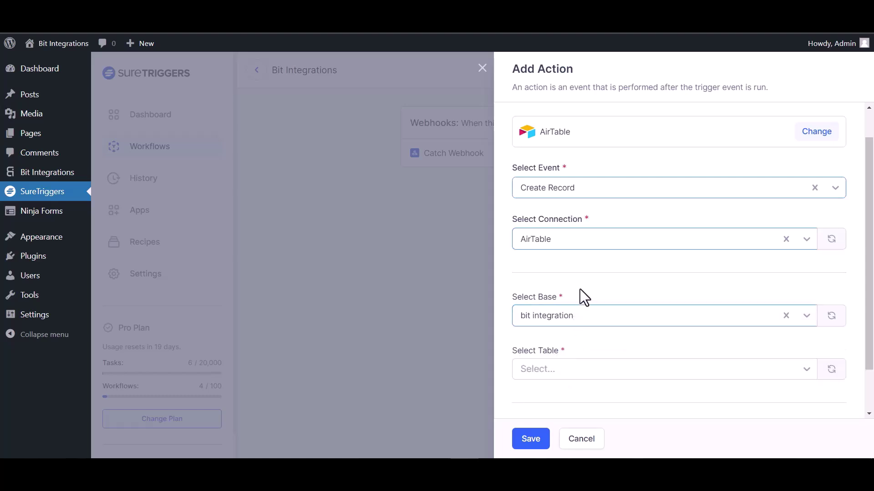
scroll(584, 269, down, 2)
click(594, 319)
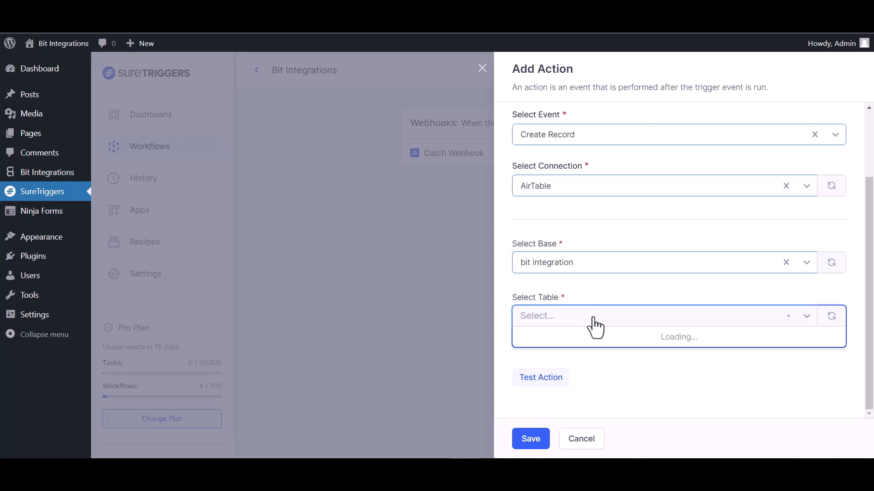
click(564, 337)
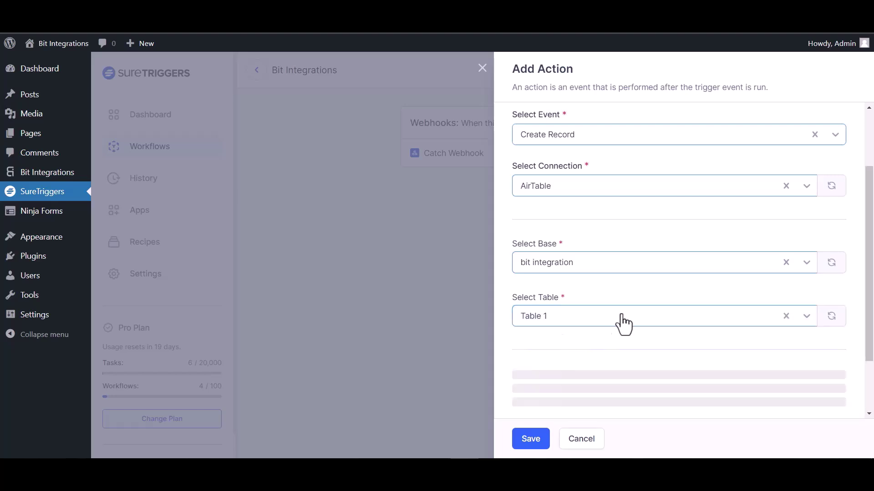
Map webhook field 35 to Name and field 23 to Email
scroll(682, 319, down, 4)
click(829, 272)
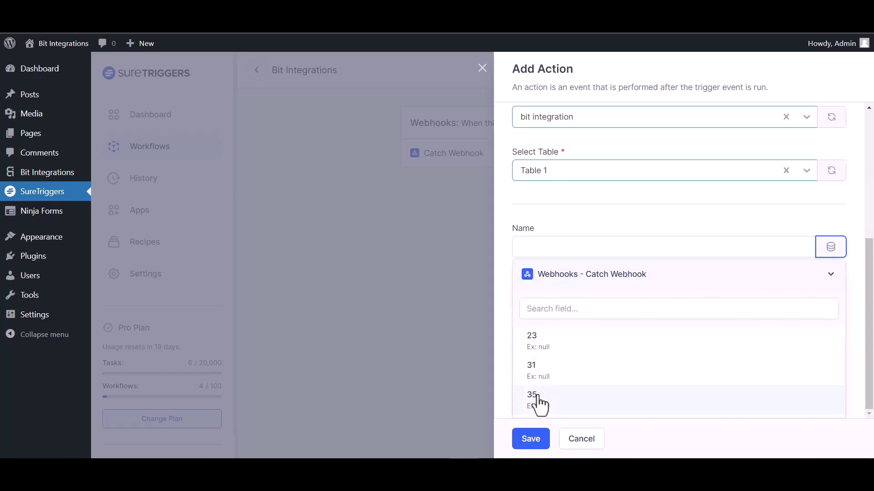
click(538, 396)
click(832, 324)
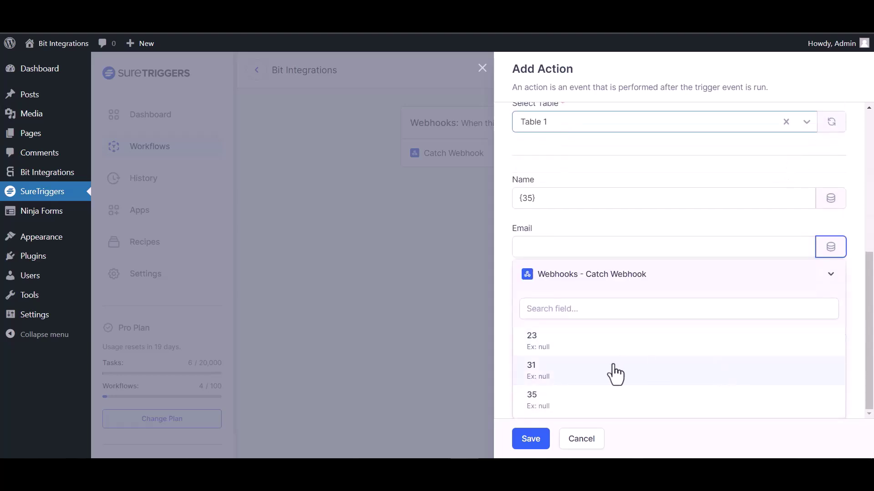
click(543, 342)
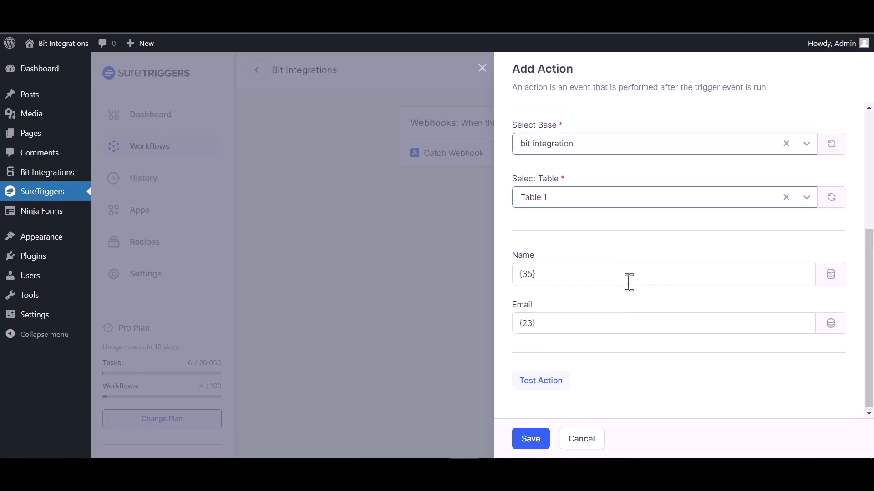
Test the AirTable action, save it, and publish the workflow
click(549, 382)
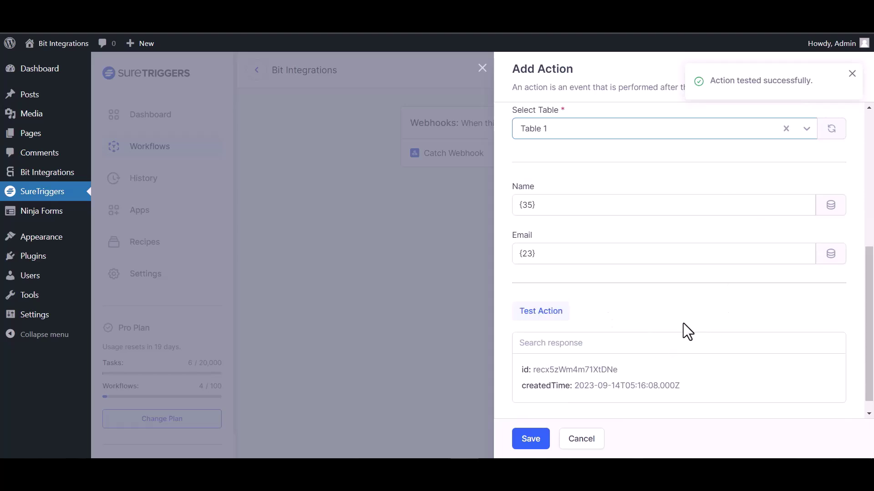
click(529, 444)
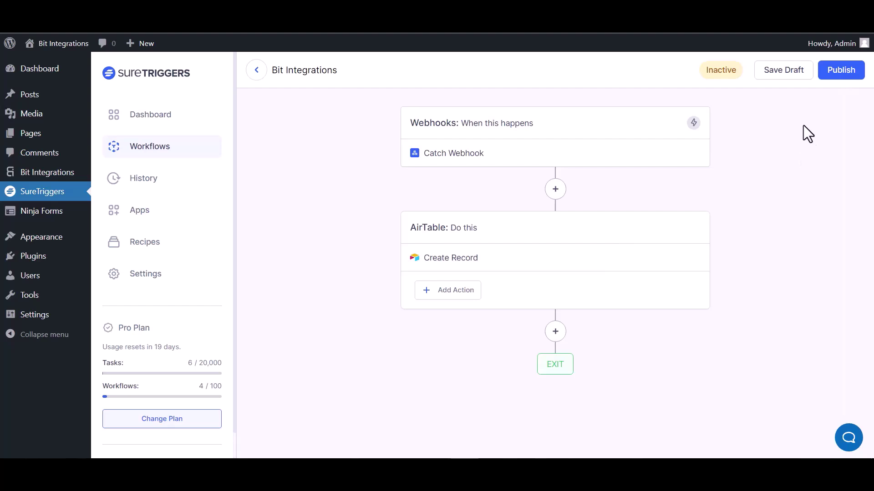
click(838, 74)
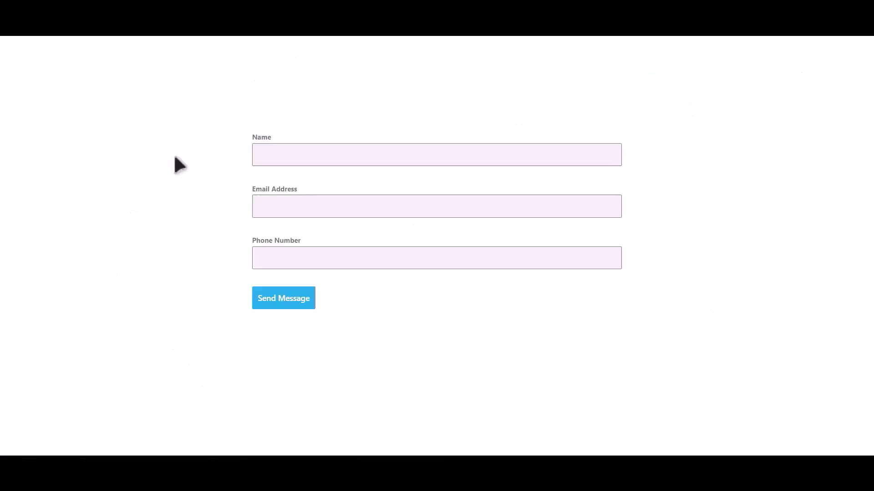
Submit the contact form with name 'Bit Integrations', an email address and a phone number
click(348, 149)
text(Bit Integ)
text(ration)
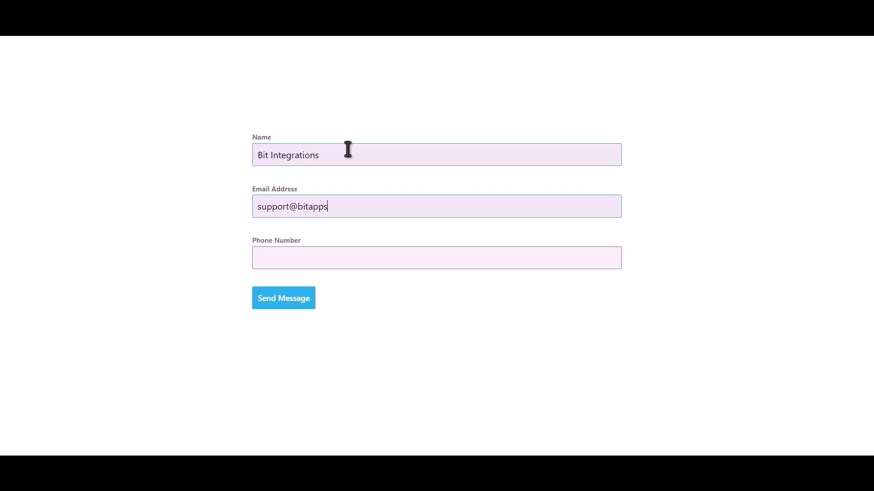
text(44455566)
text(6)
click(303, 304)
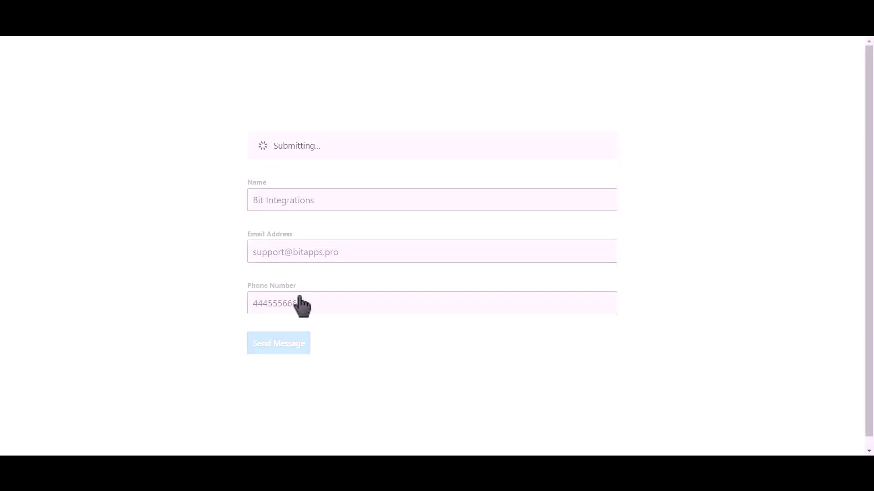